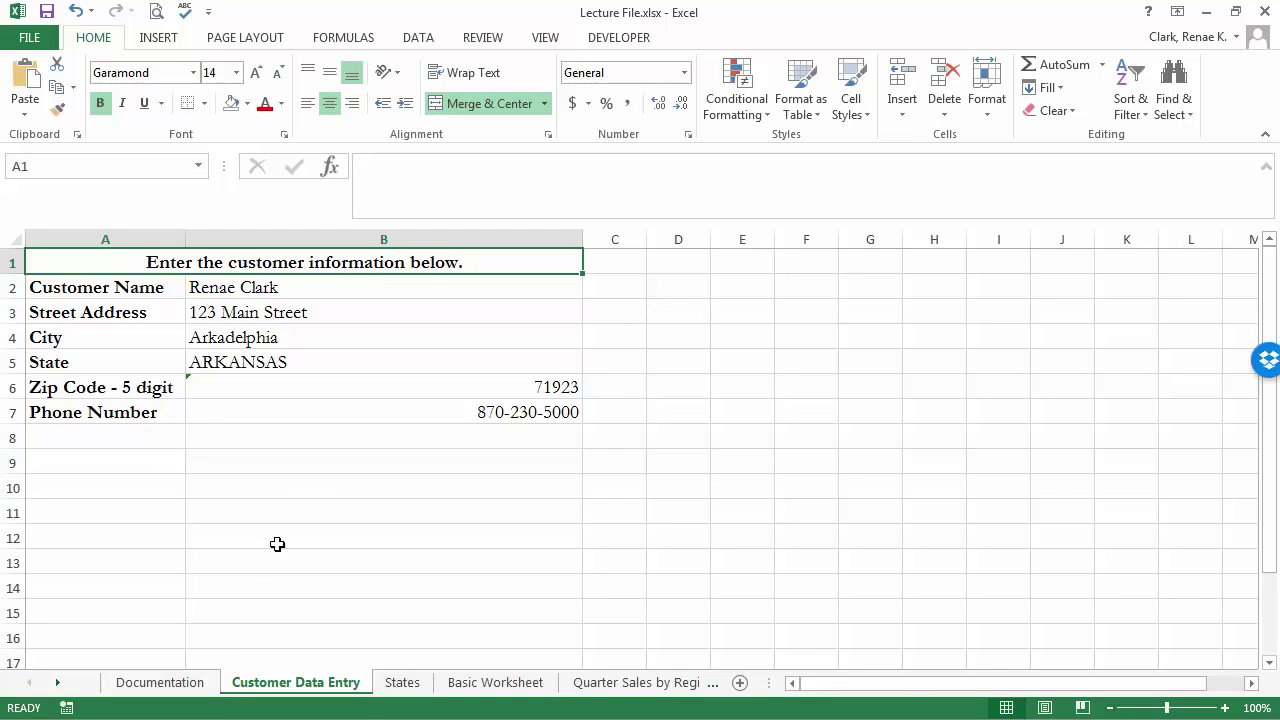
Apply the orange Input cell style to the customer entry cells B2:B7.
click(346, 287)
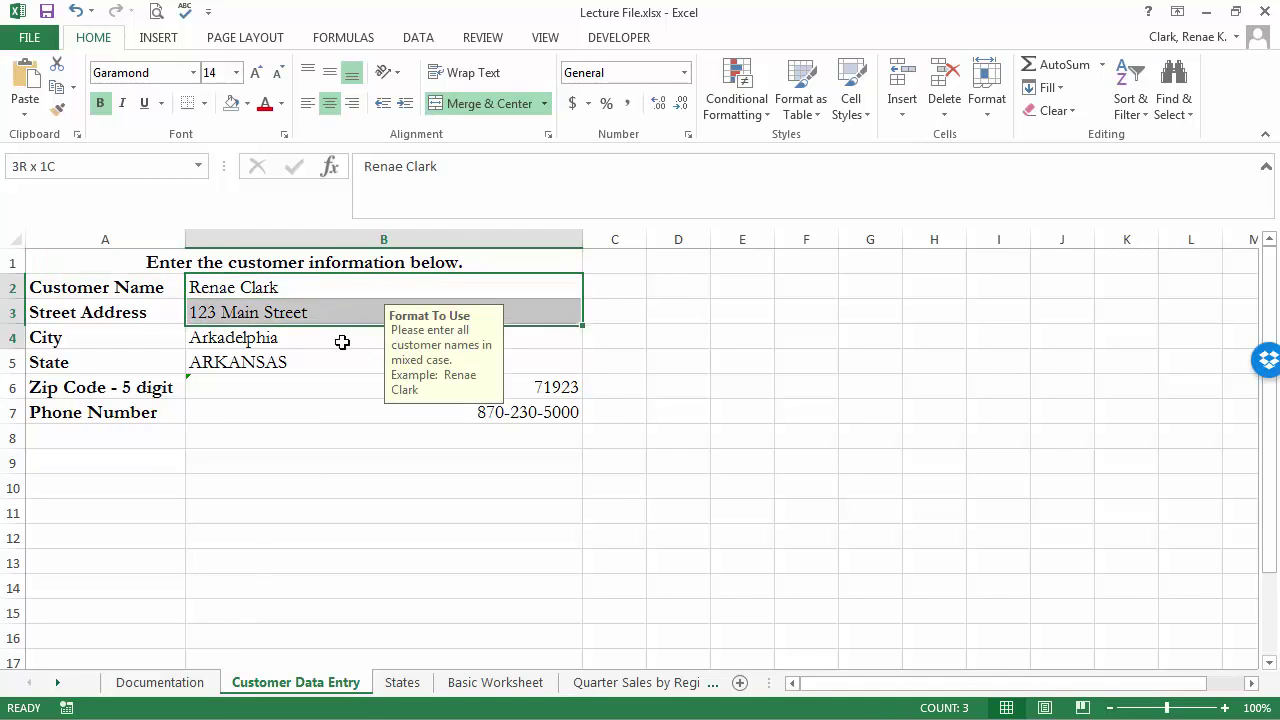
drag(346, 287, 321, 413)
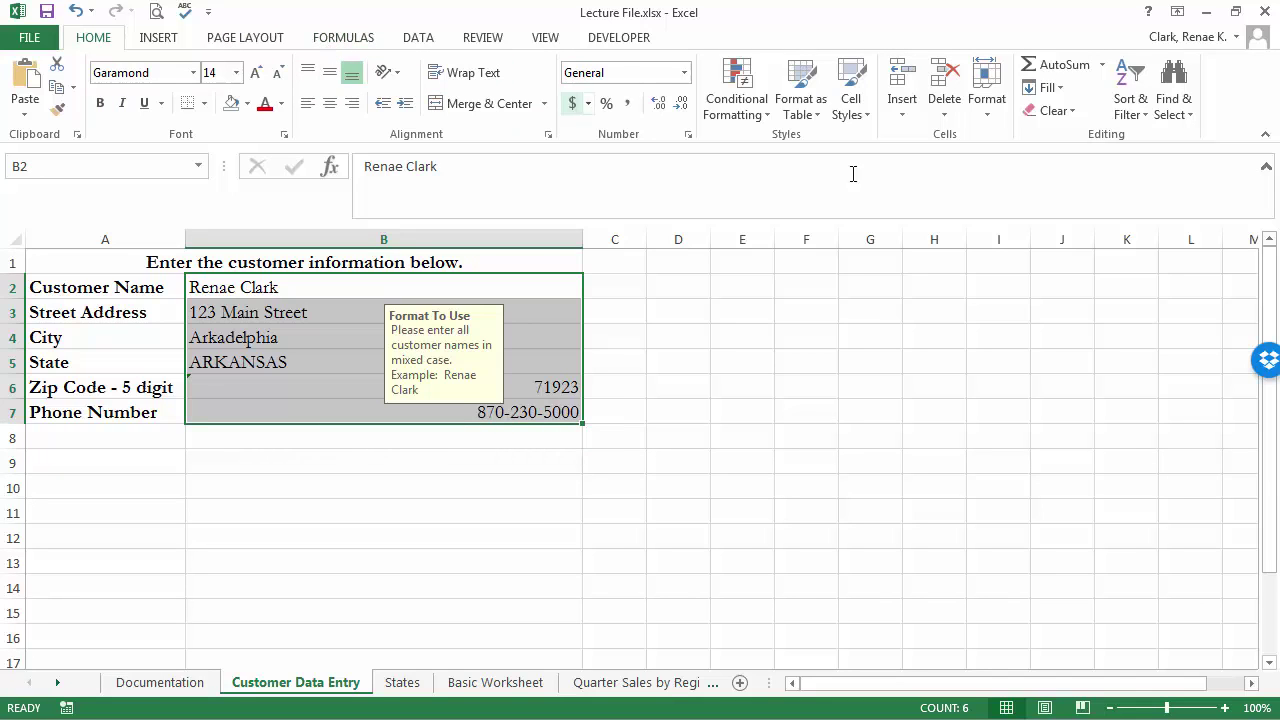
click(869, 113)
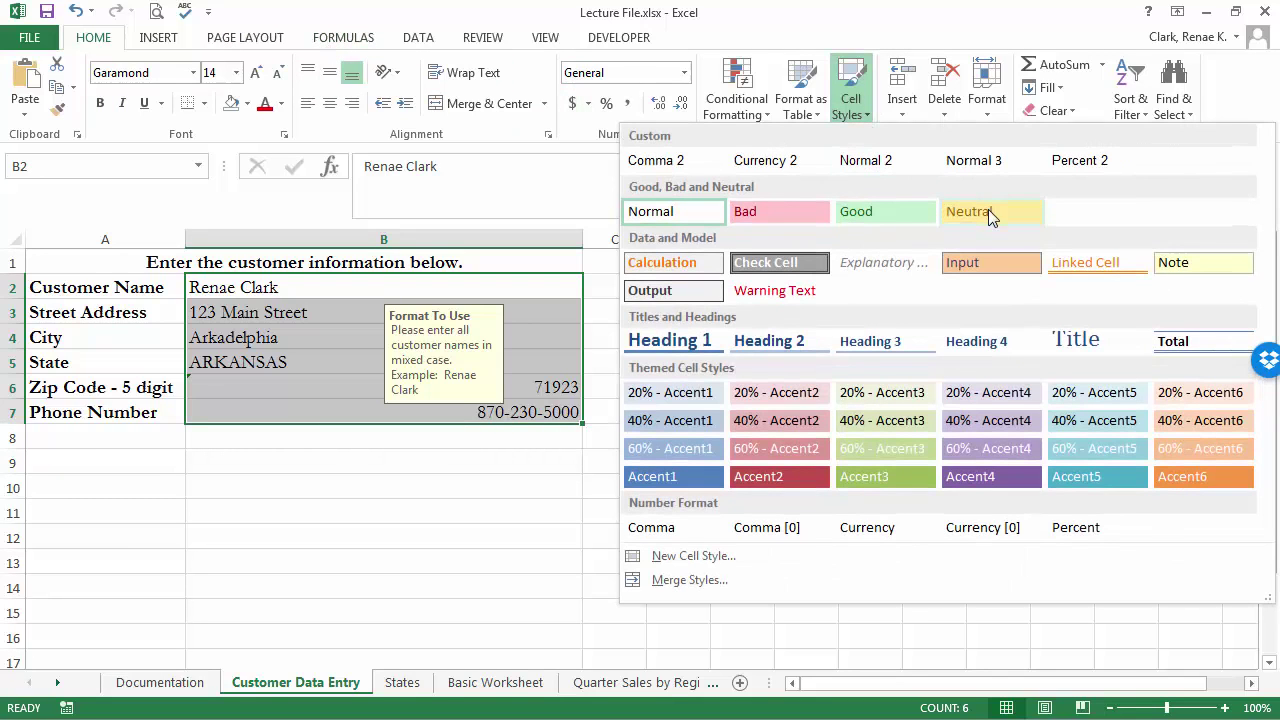
click(976, 264)
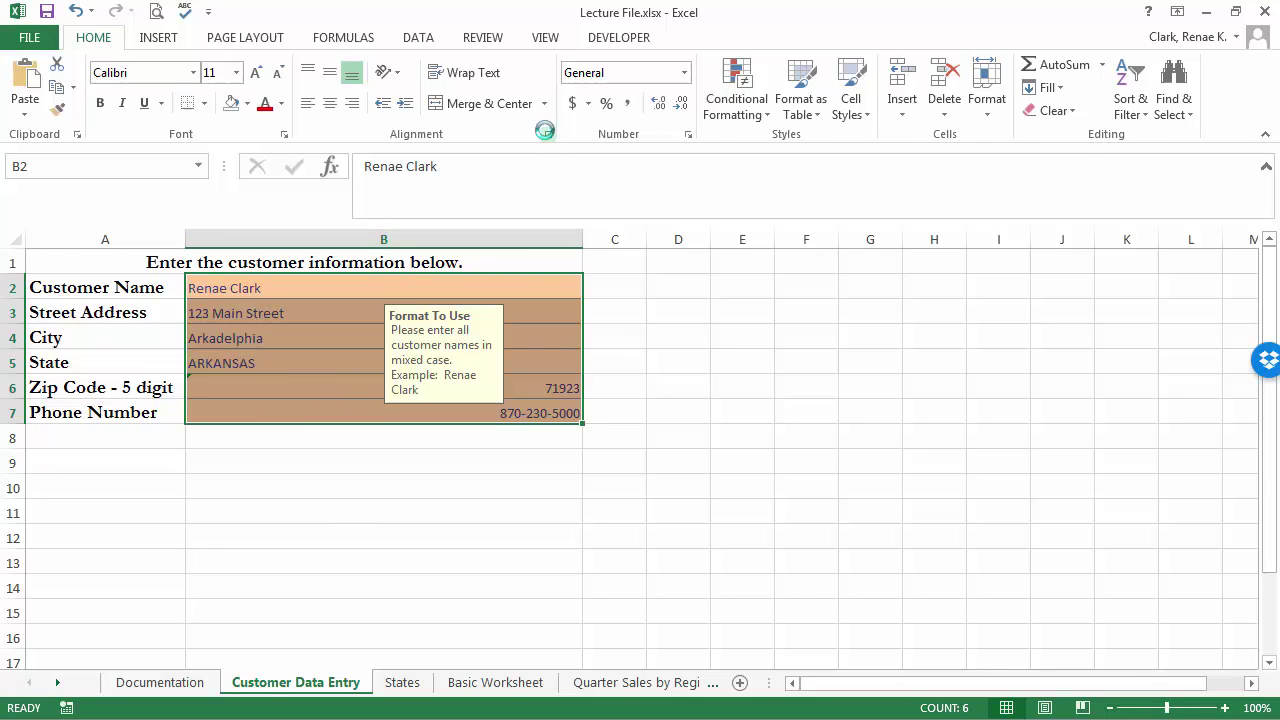
click(547, 135)
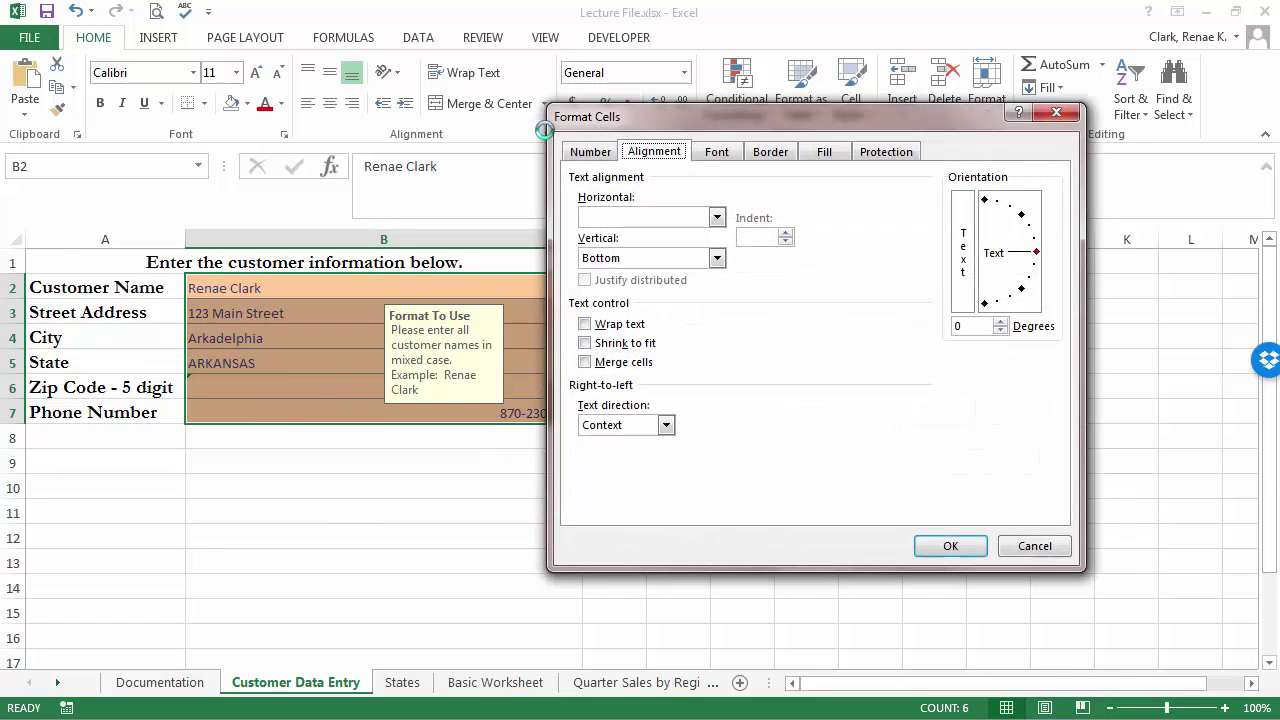
Clear the Locked protection setting on entry cells B2:B7.
click(893, 158)
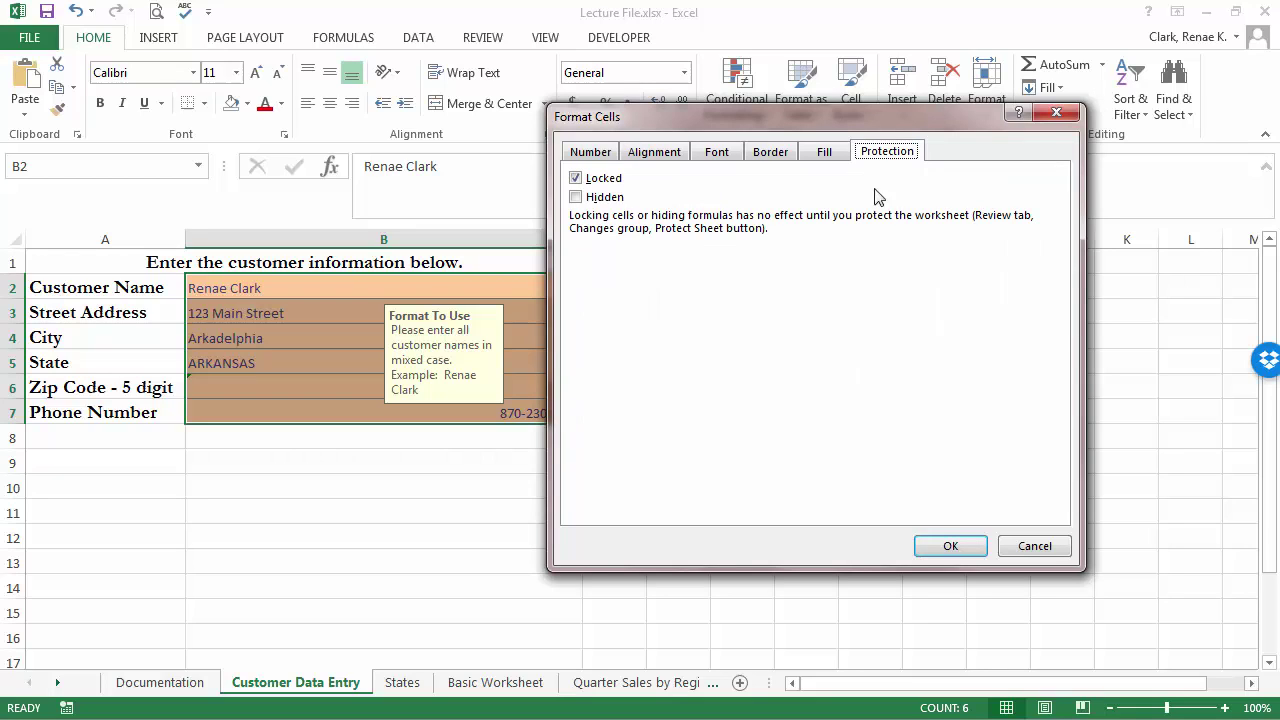
click(576, 180)
click(946, 545)
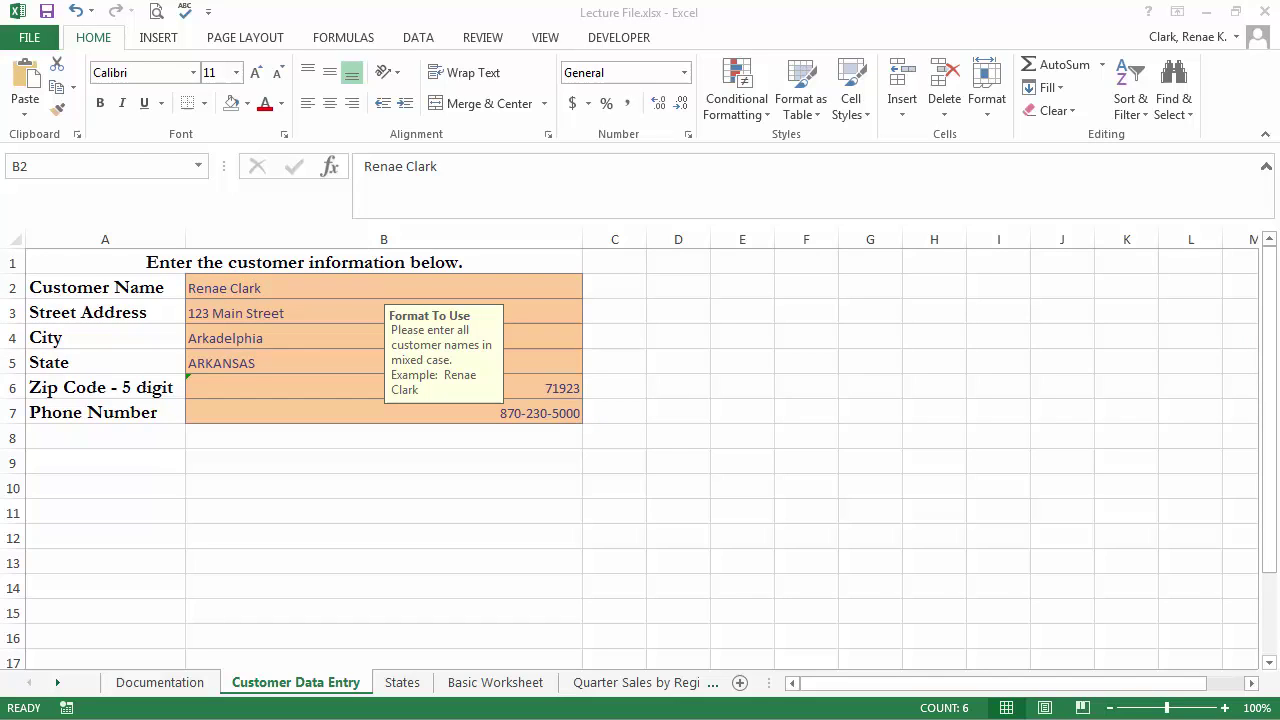
click(483, 38)
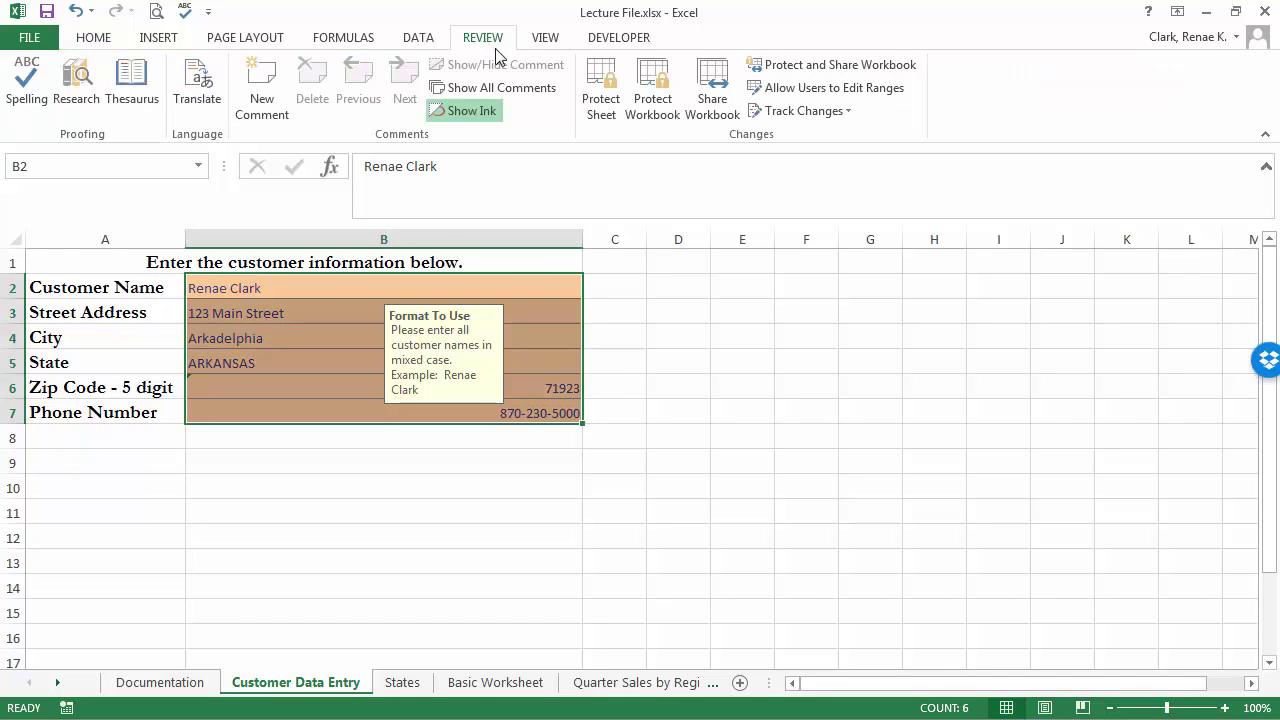
Protect the Customer Data Entry sheet with default options and no password.
click(600, 105)
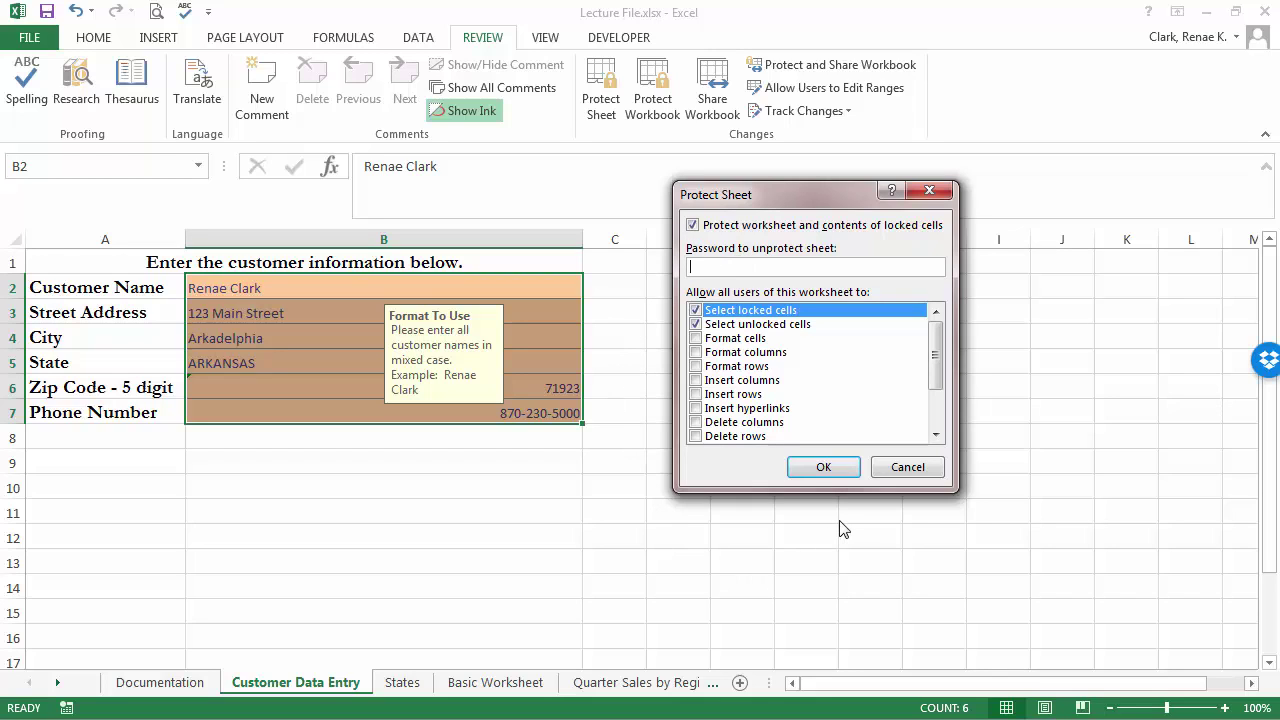
click(823, 467)
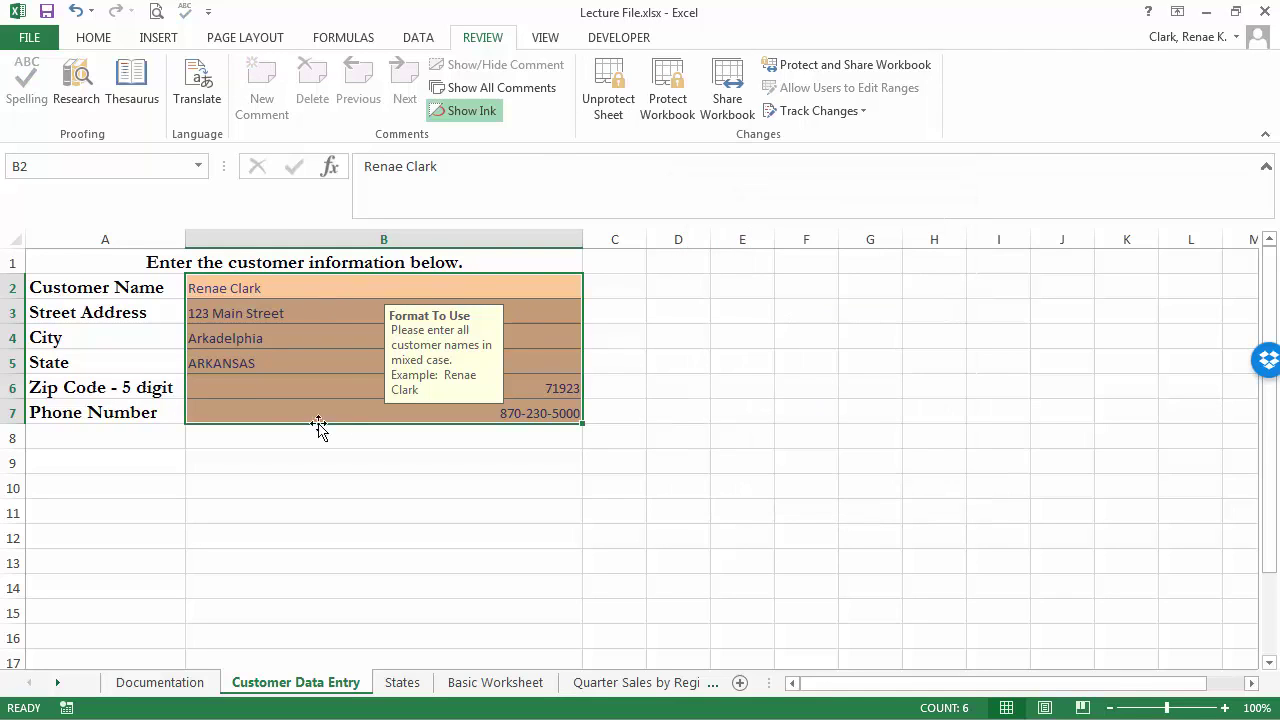
click(100, 287)
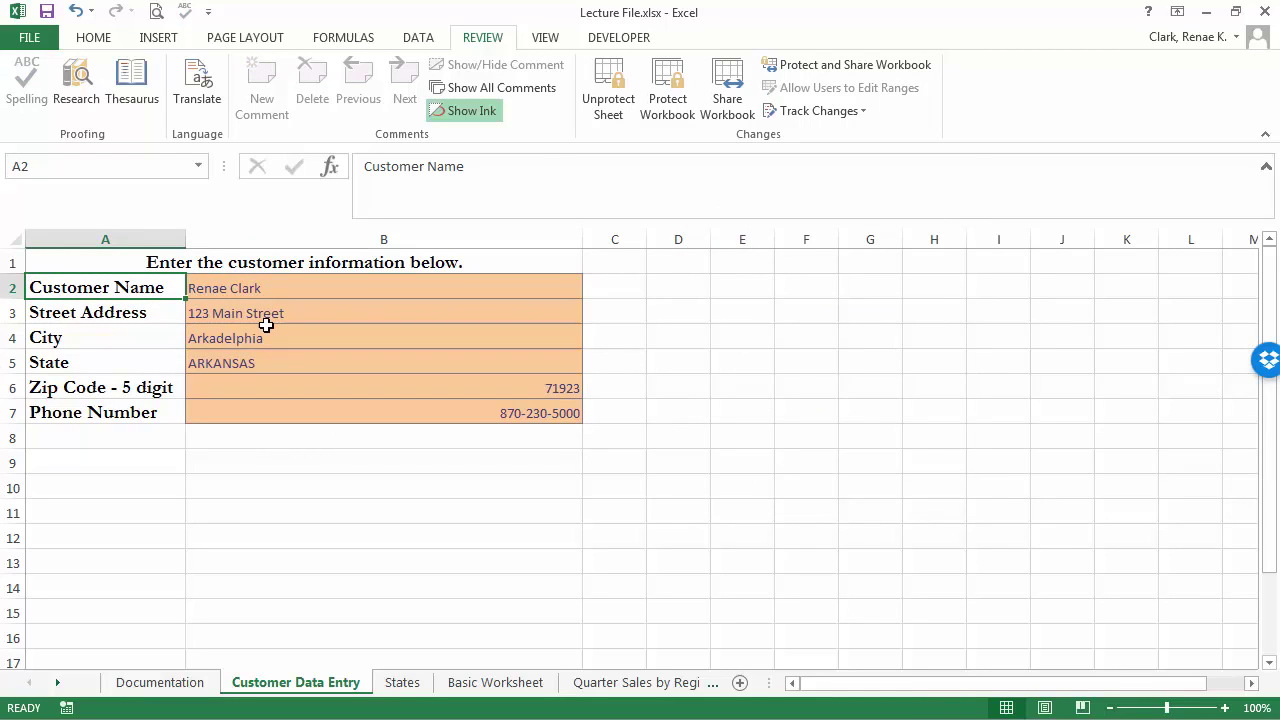
key(Delete)
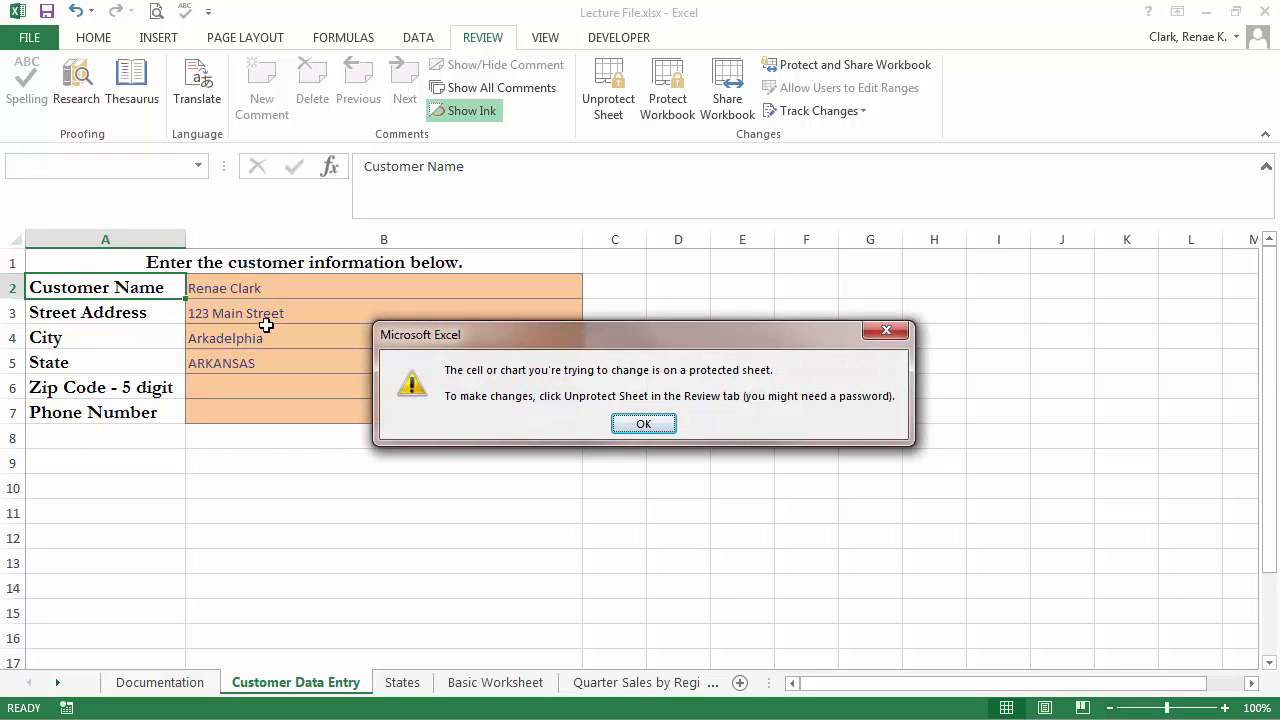
key(Return)
click(314, 295)
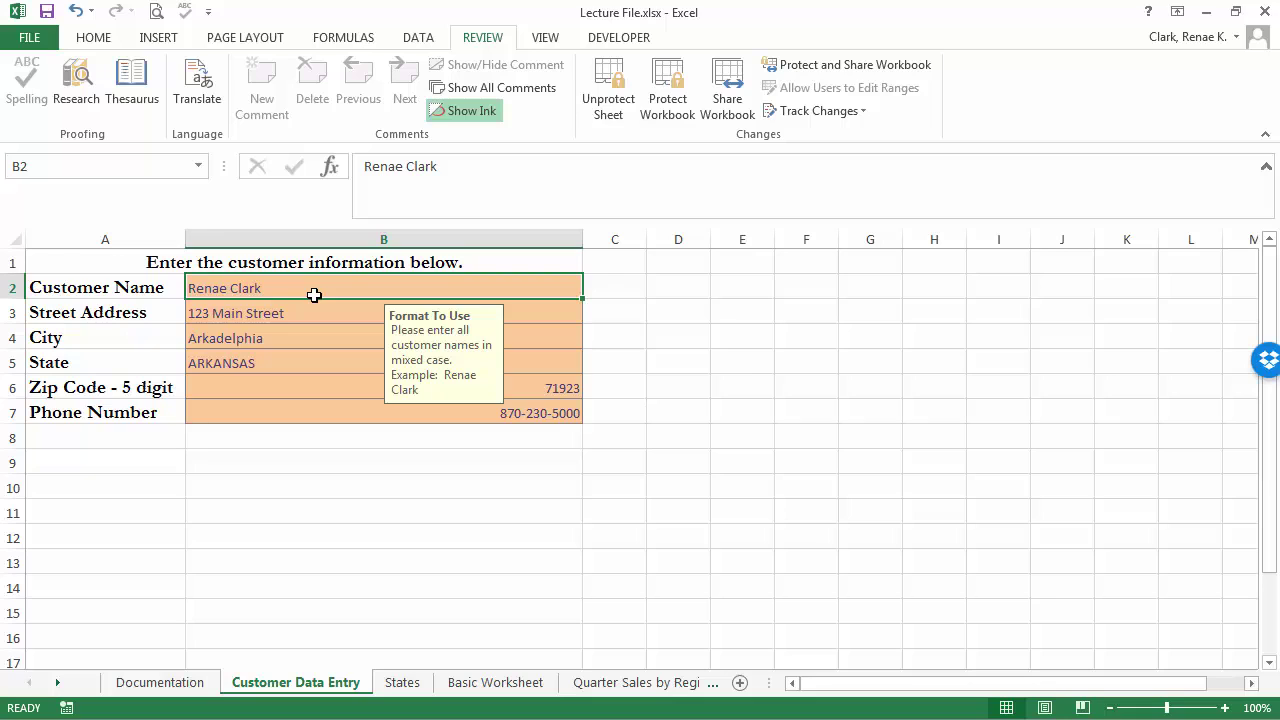
click(300, 385)
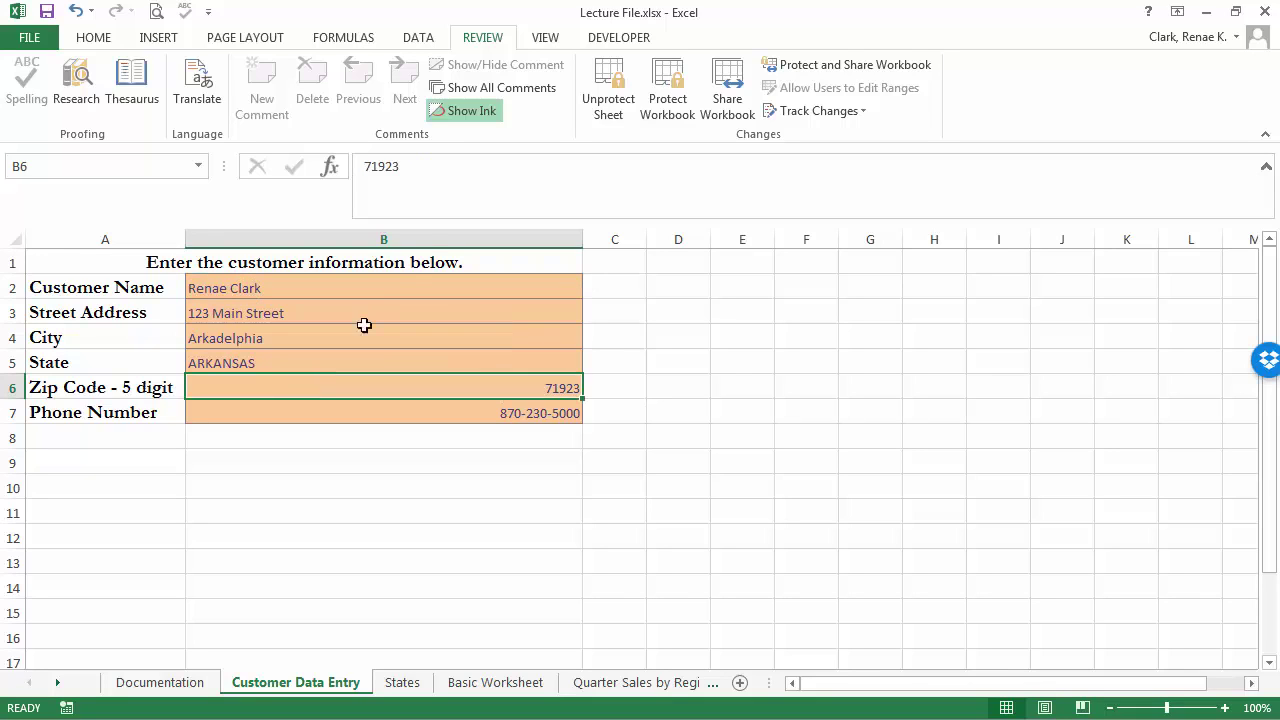
Protect the workbook structure without a password and confirm it on the Info page.
click(665, 85)
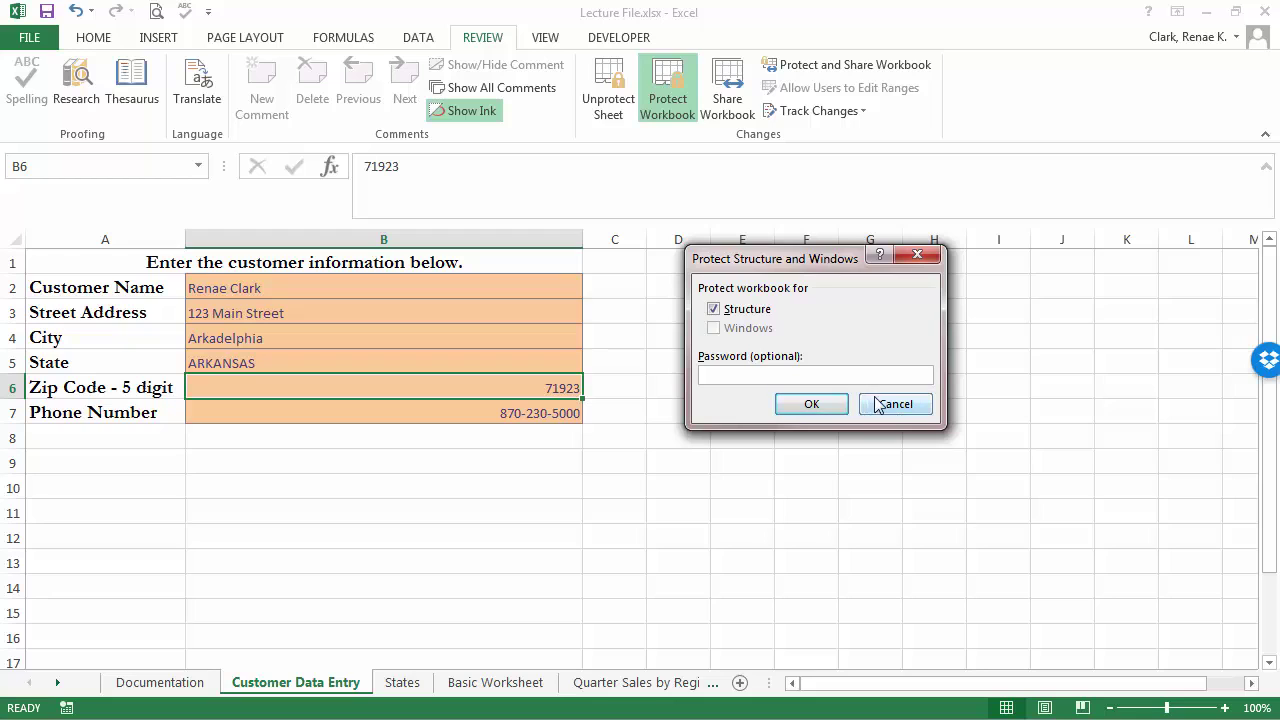
click(838, 406)
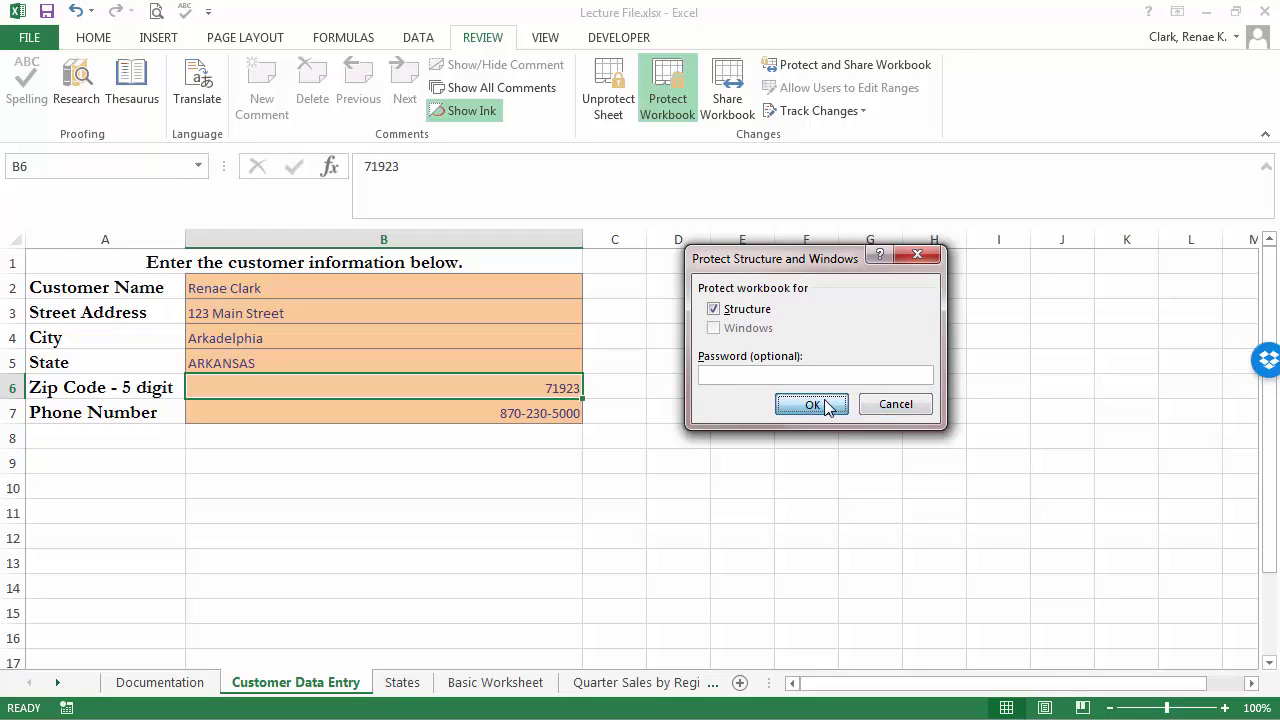
click(32, 38)
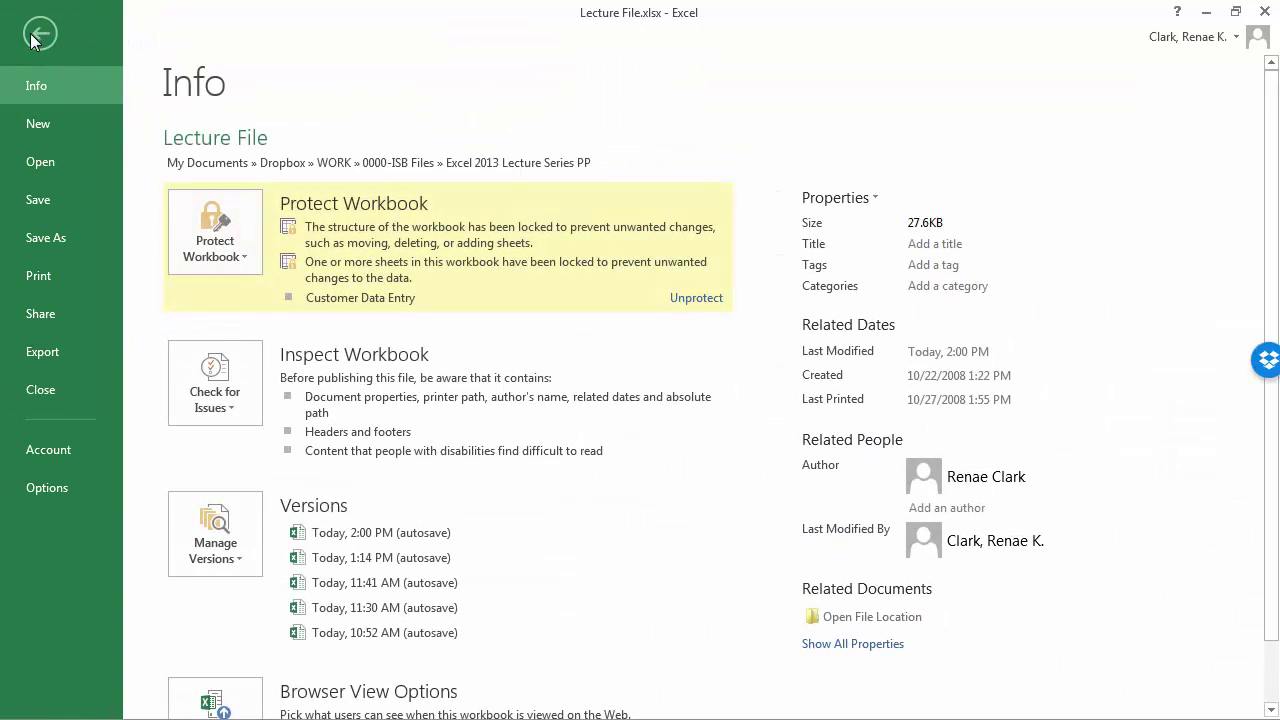